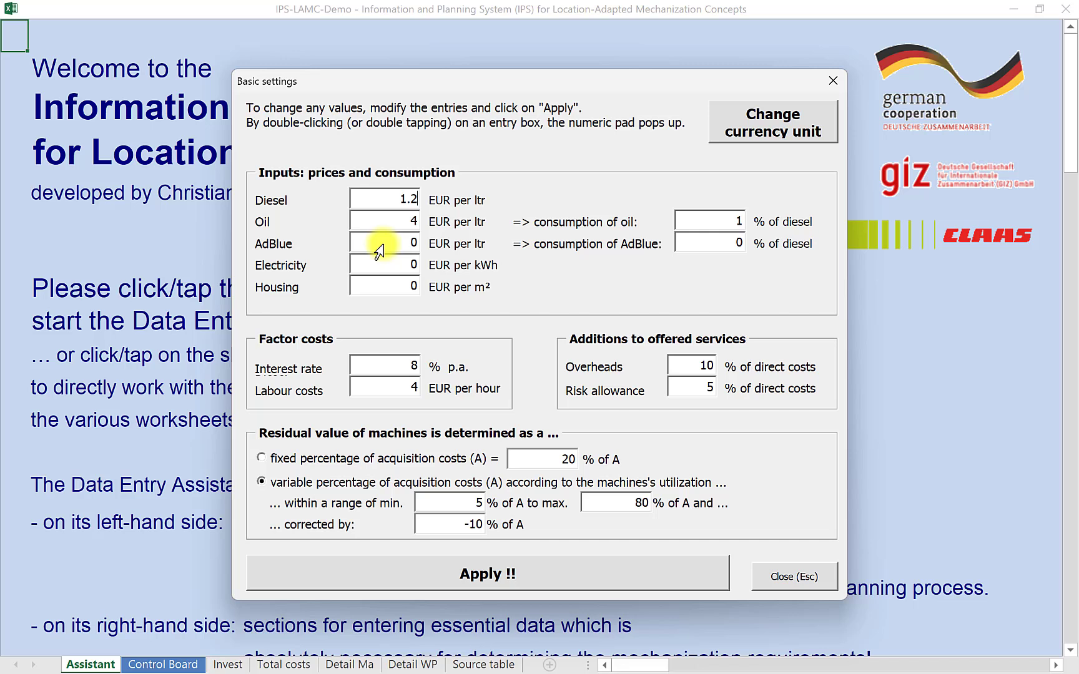
Set the diesel price to 1.5 EUR per ltr in the basic settings.
double_click(377, 208)
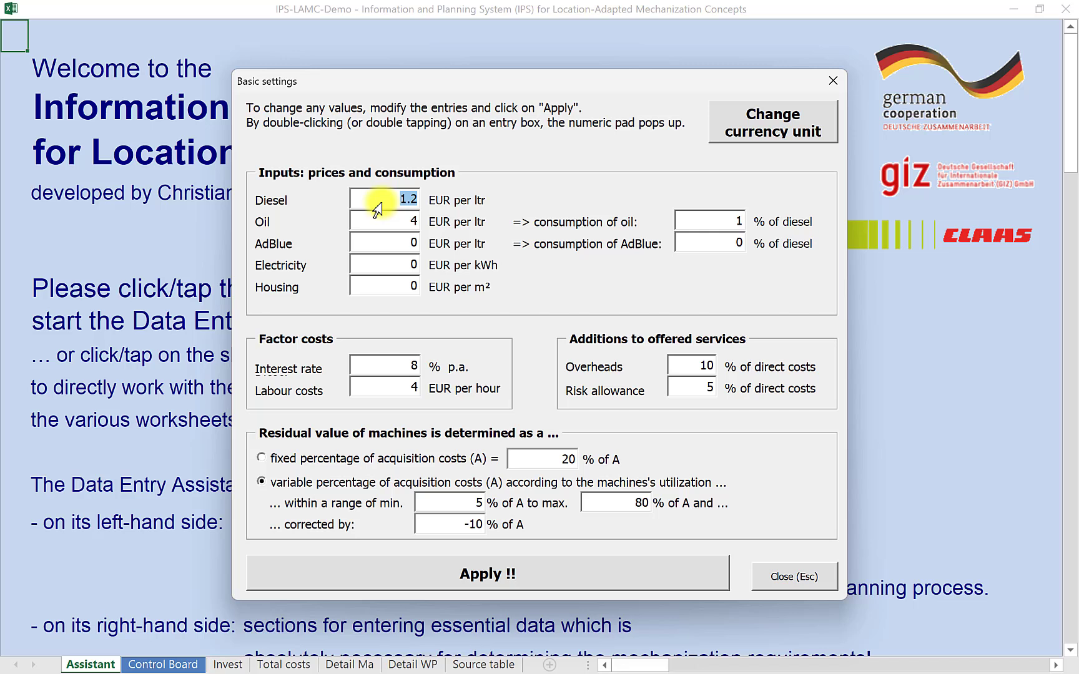
text(1.5)
key(Tab)
Enter a diesel price of 1.2 EUR per ltr with the numeric pad.
double_click(380, 201)
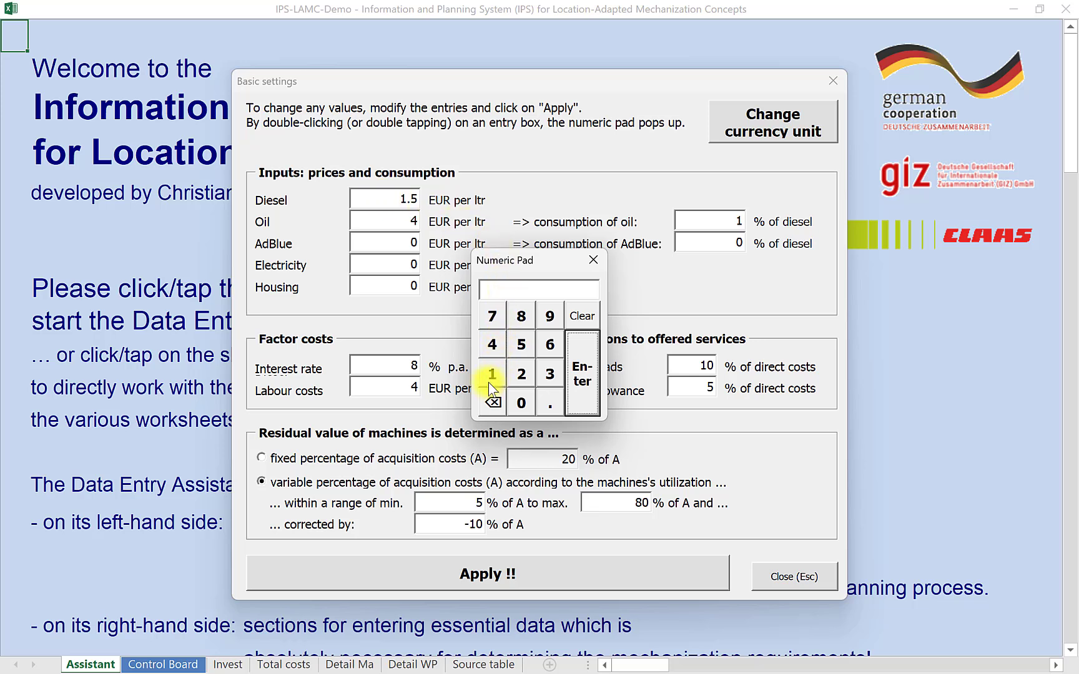
click(491, 373)
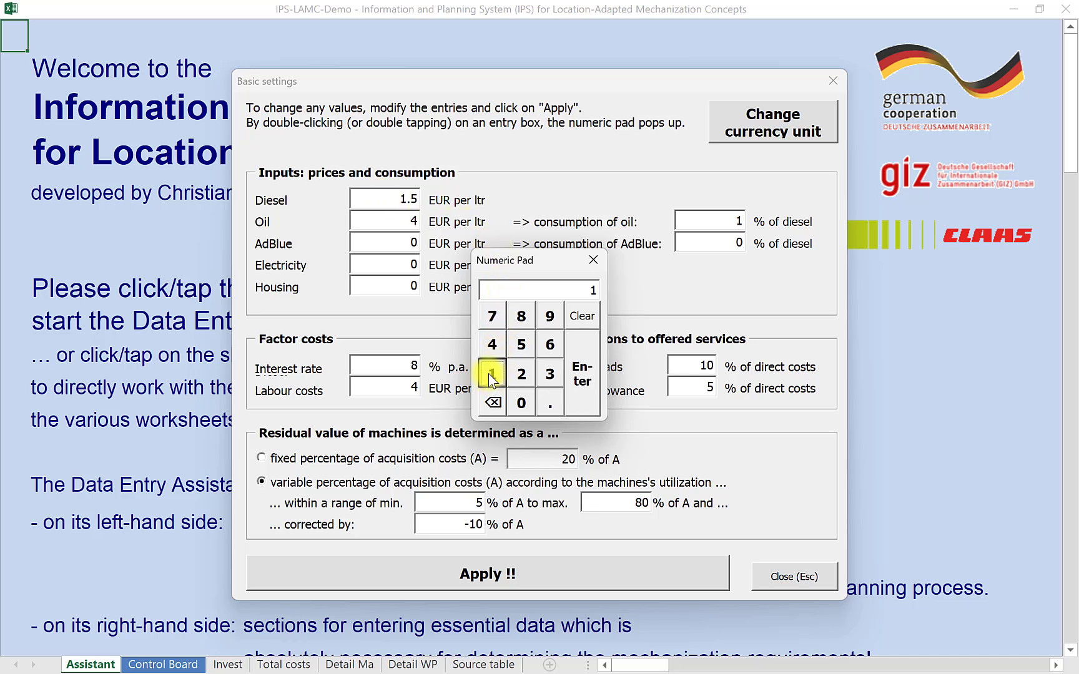
click(545, 408)
click(526, 376)
click(580, 384)
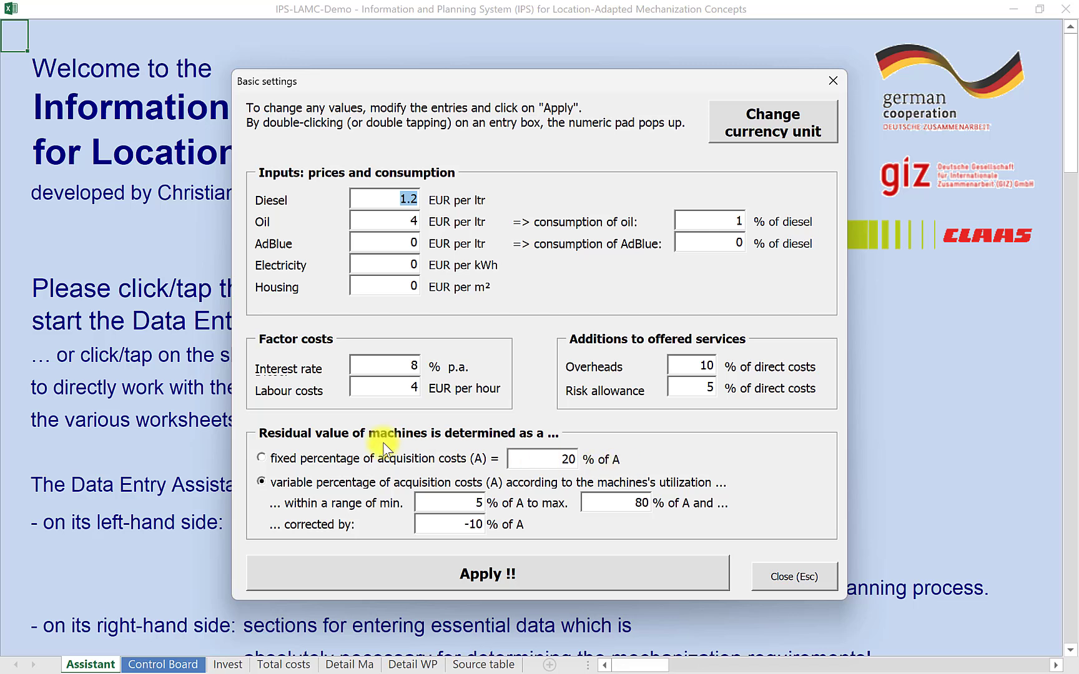
Choose a variable percentage of acquisition costs for the machines' residual value and apply the basic settings.
click(264, 489)
click(494, 580)
click(532, 568)
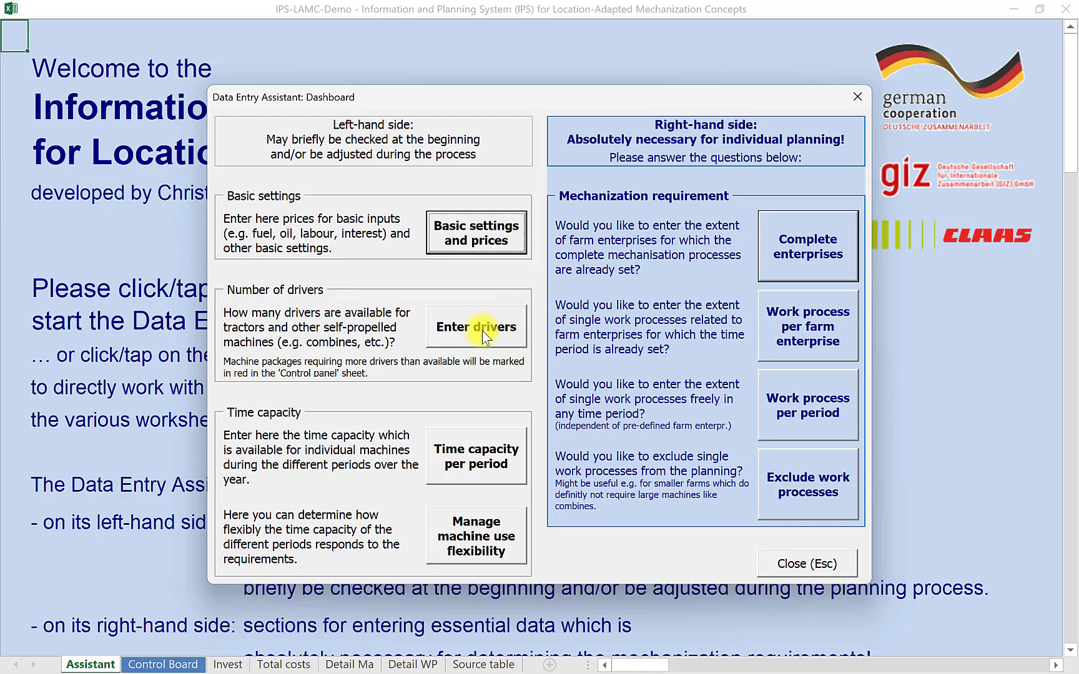
Enter 2 as the number of available drivers.
click(498, 326)
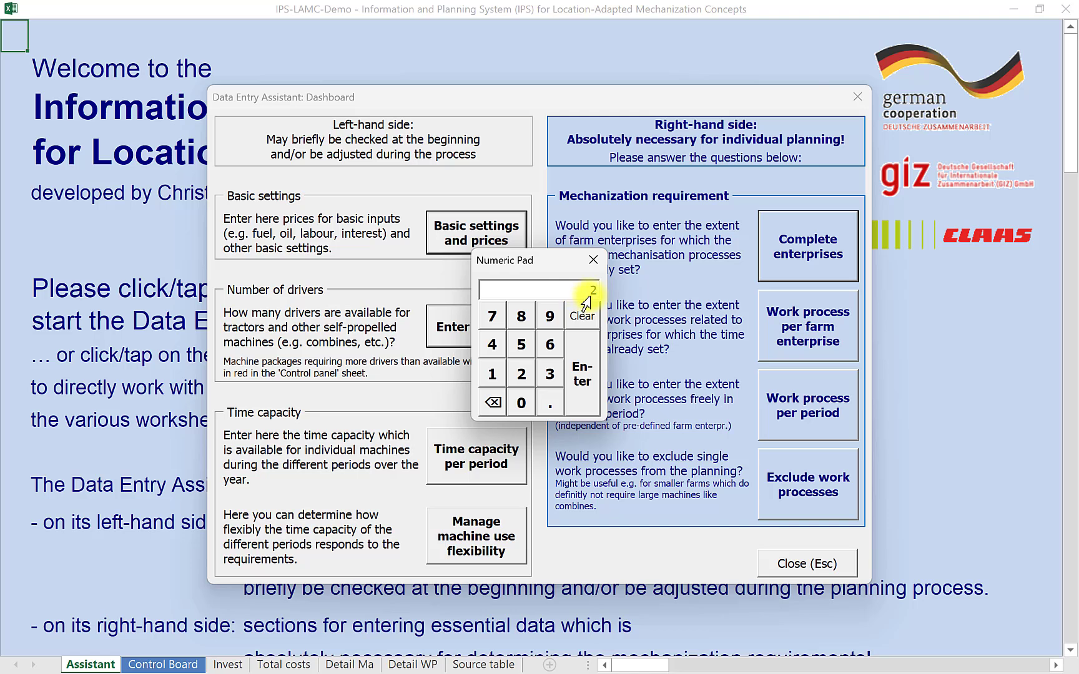
click(582, 371)
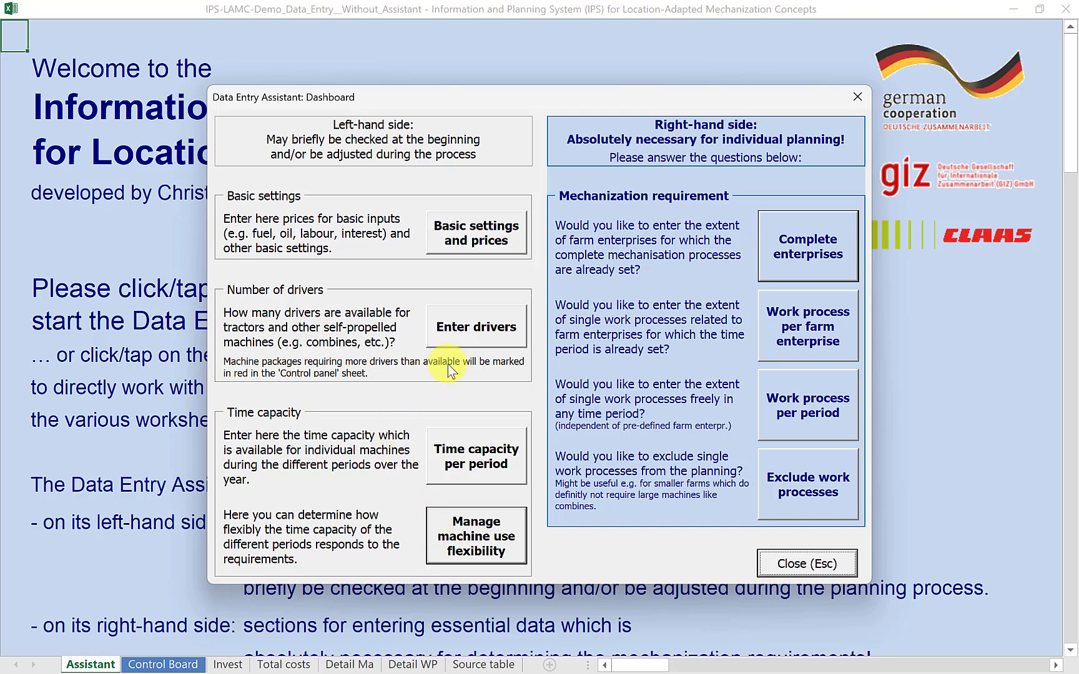
Open the time capacity per period and set all machines to 110 hours per half month from Mar1 to Mar2.
click(437, 481)
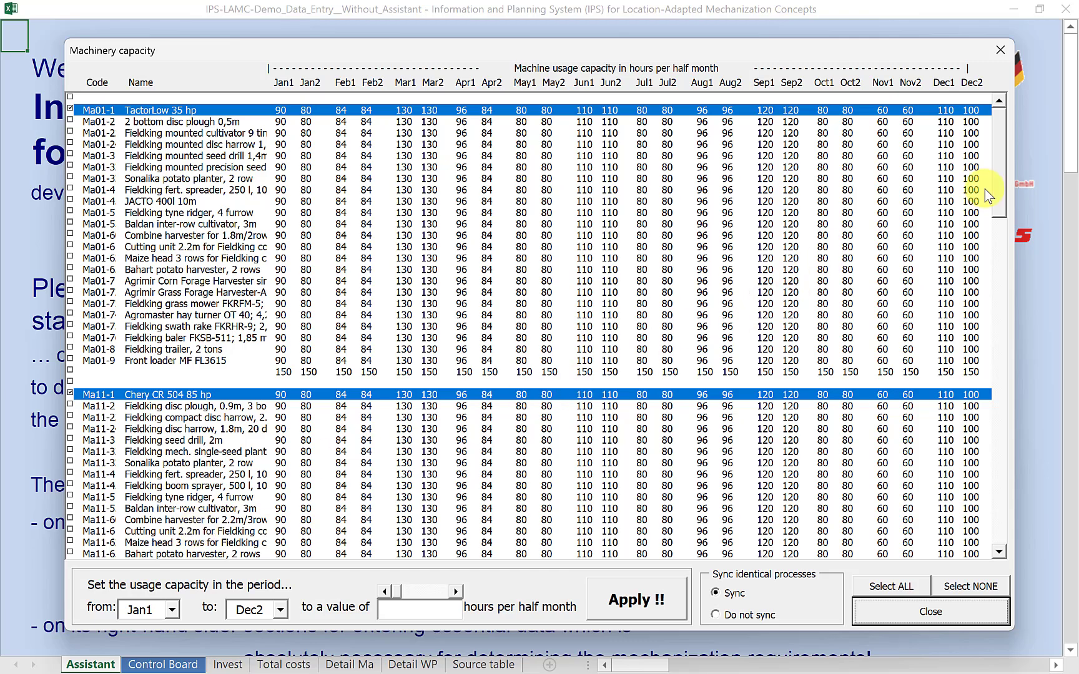
mouse_move(998, 186)
mouse_down()
mouse_move(1004, 287)
mouse_move(994, 177)
mouse_up()
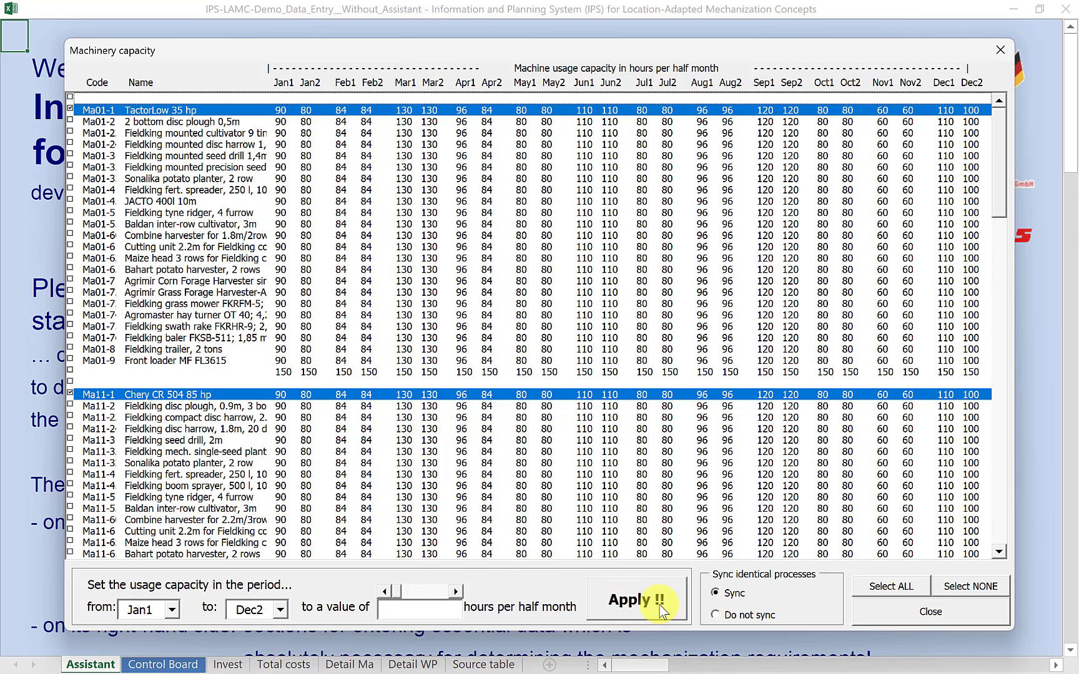
click(894, 588)
click(171, 612)
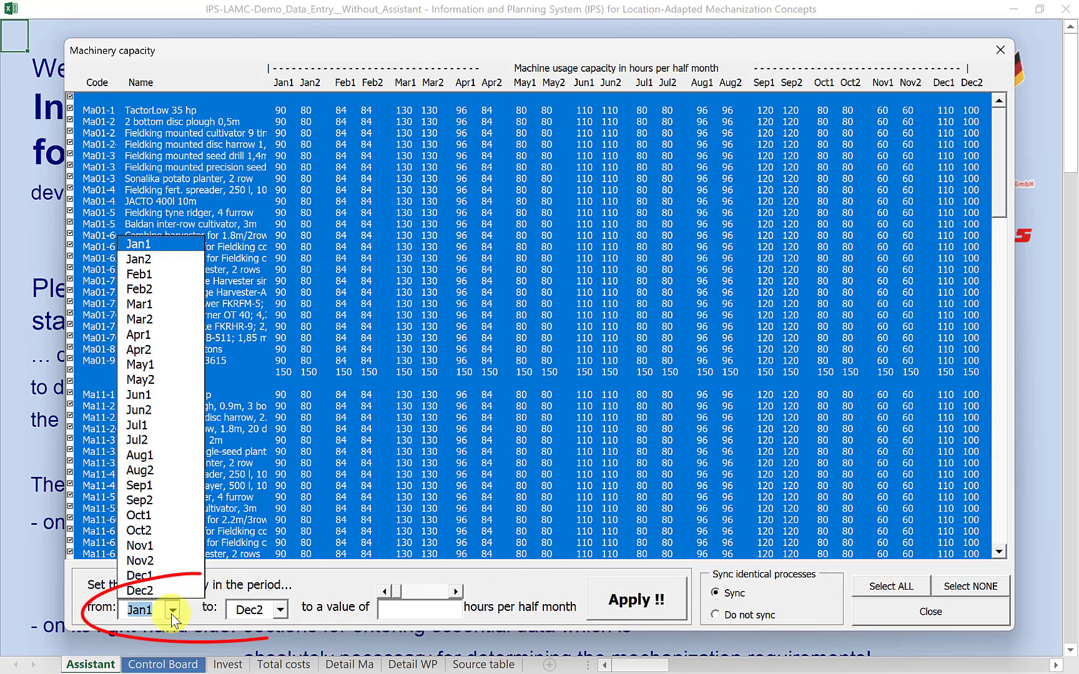
click(177, 306)
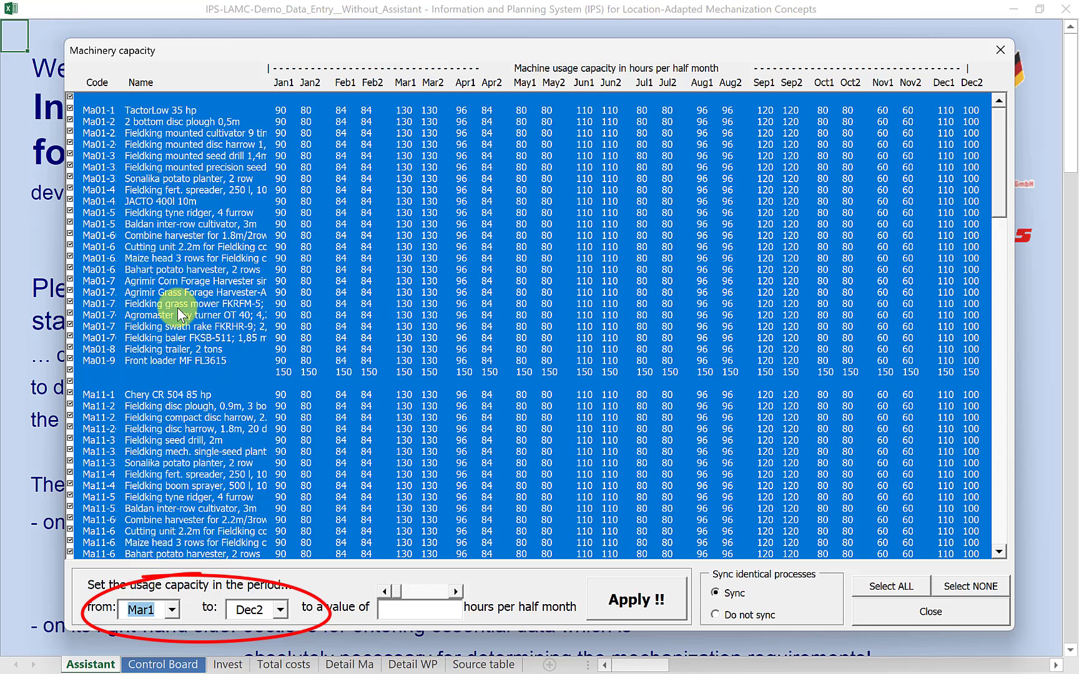
click(280, 611)
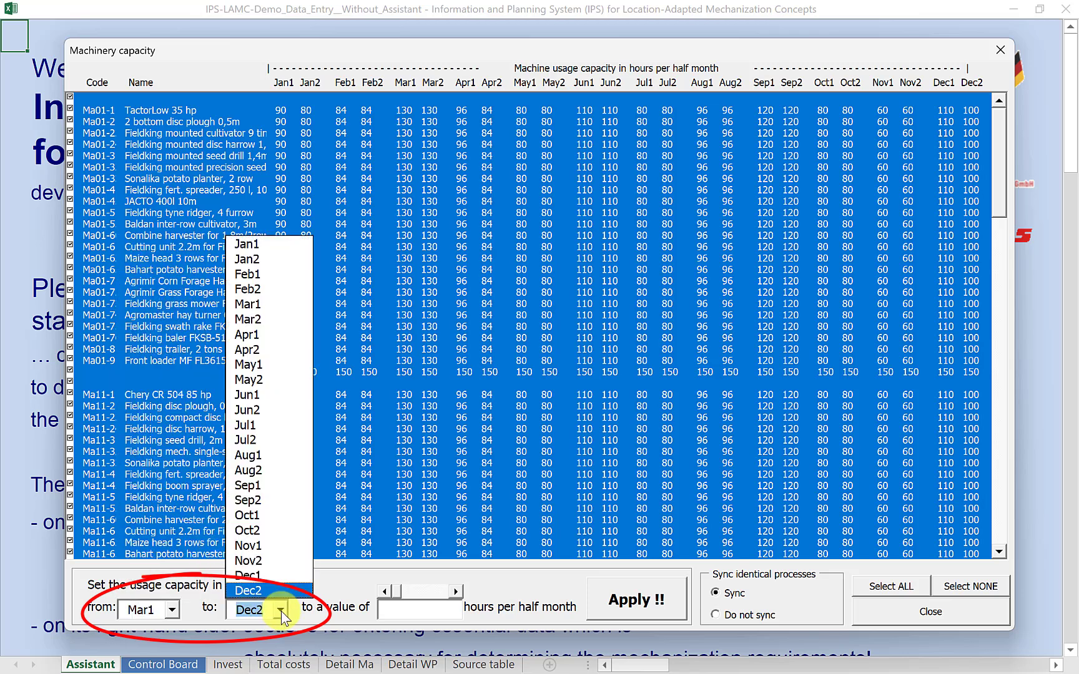
click(278, 320)
click(402, 615)
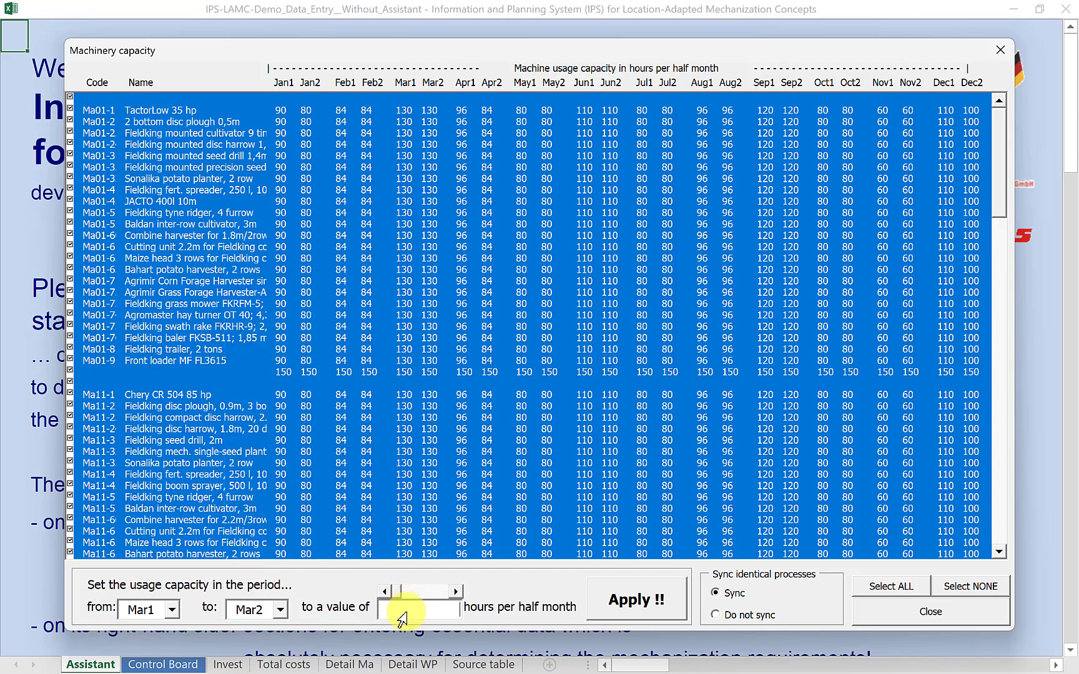
text(110)
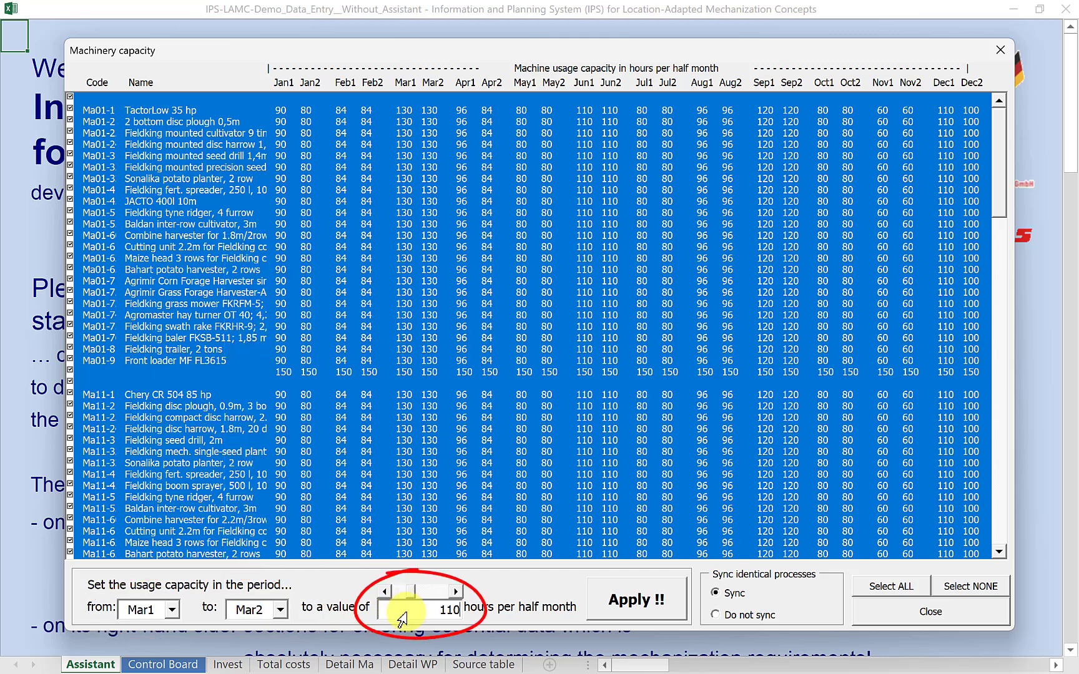
click(645, 606)
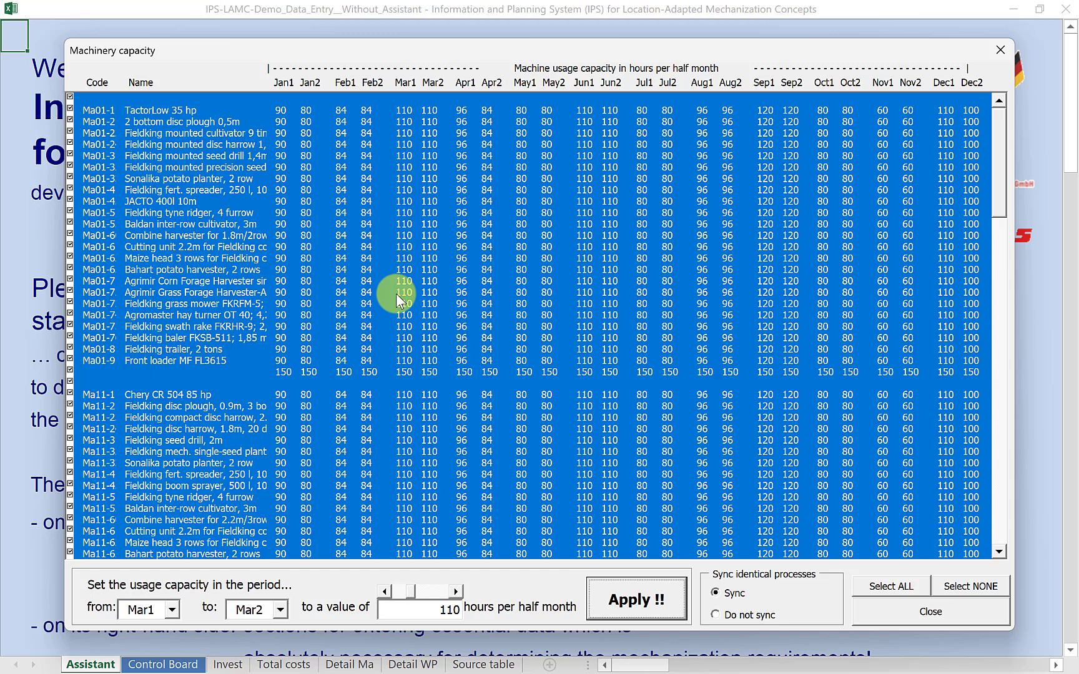
Select only the synced combine harvesters, set their capacity to 90 hours per half month from Sep1 to Sep2, and close the machinery capacity list.
click(193, 236)
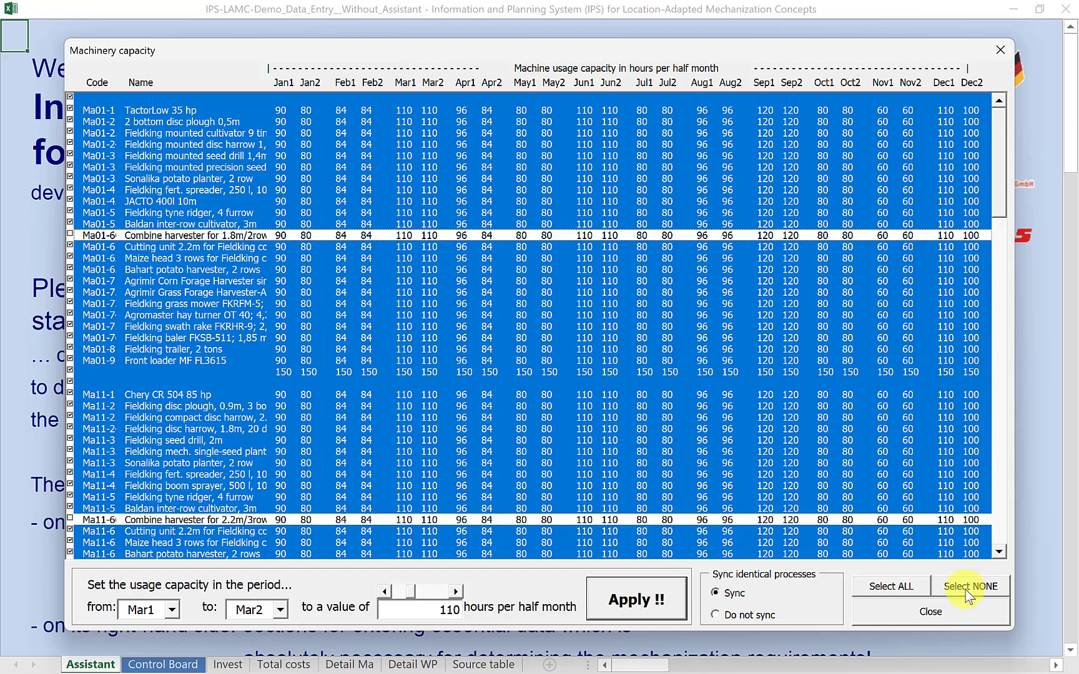
click(972, 587)
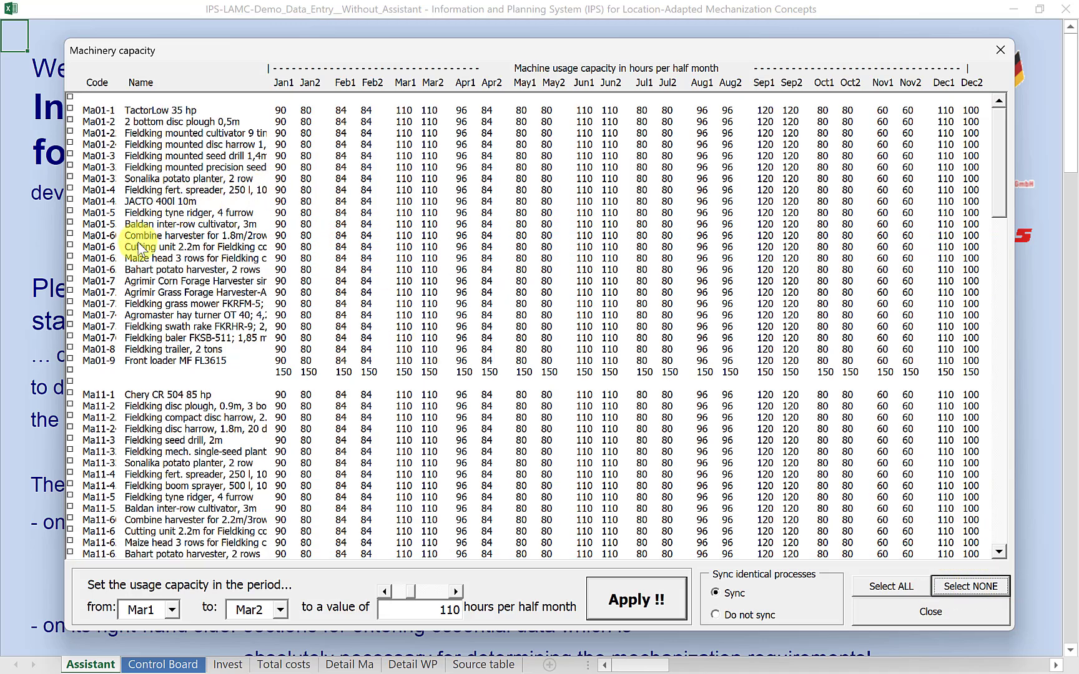
click(160, 237)
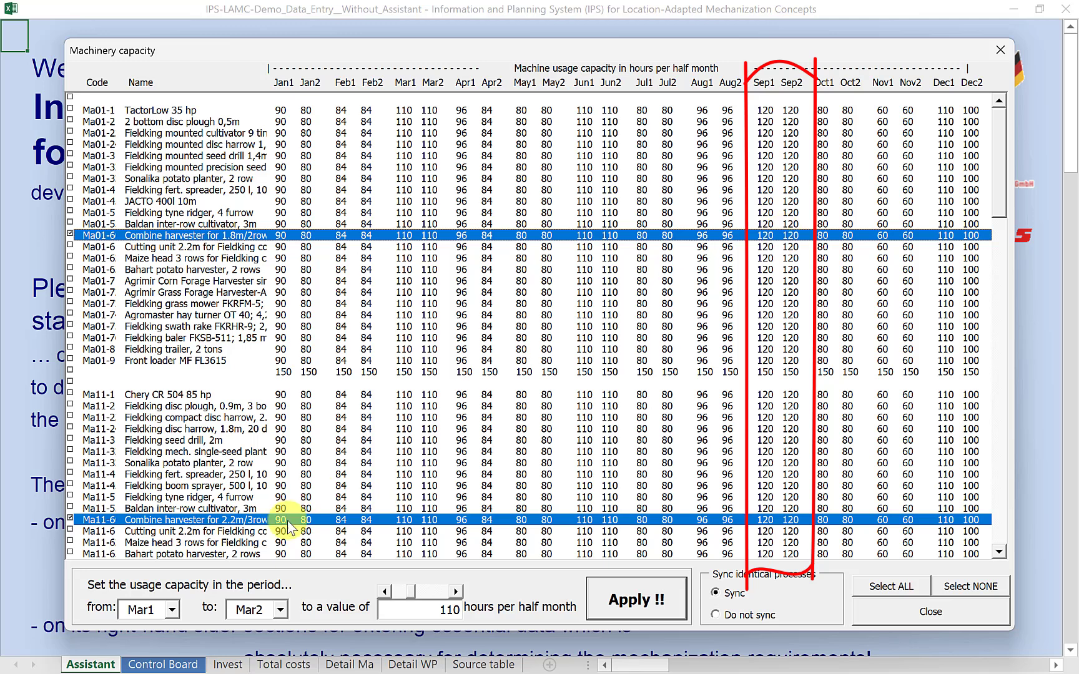
click(172, 611)
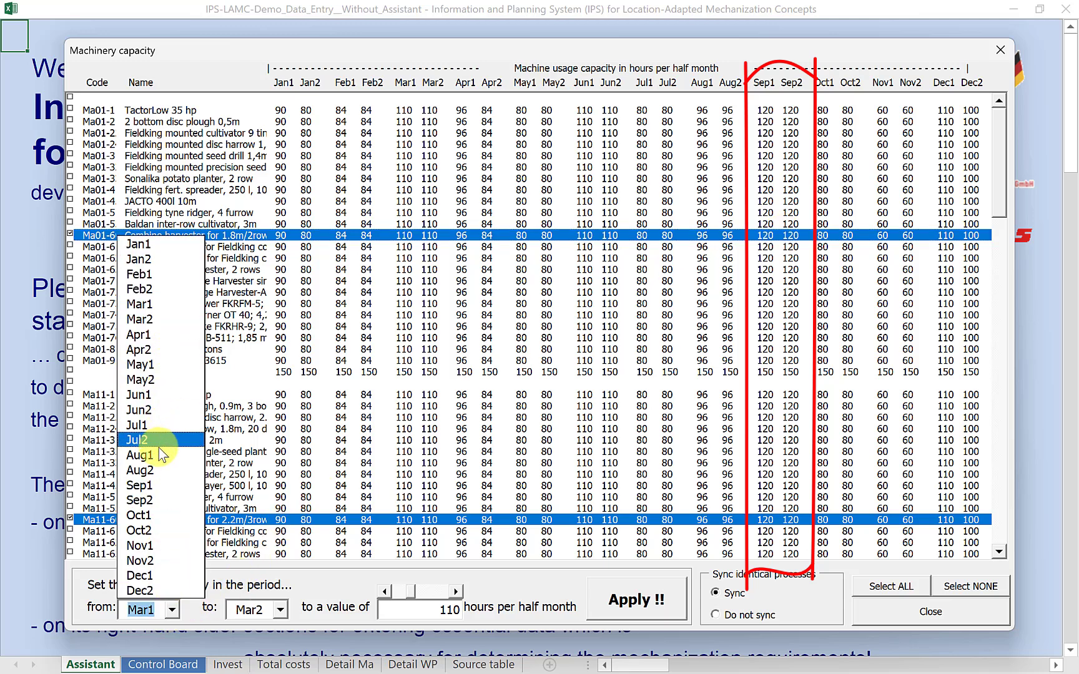
click(140, 485)
click(279, 610)
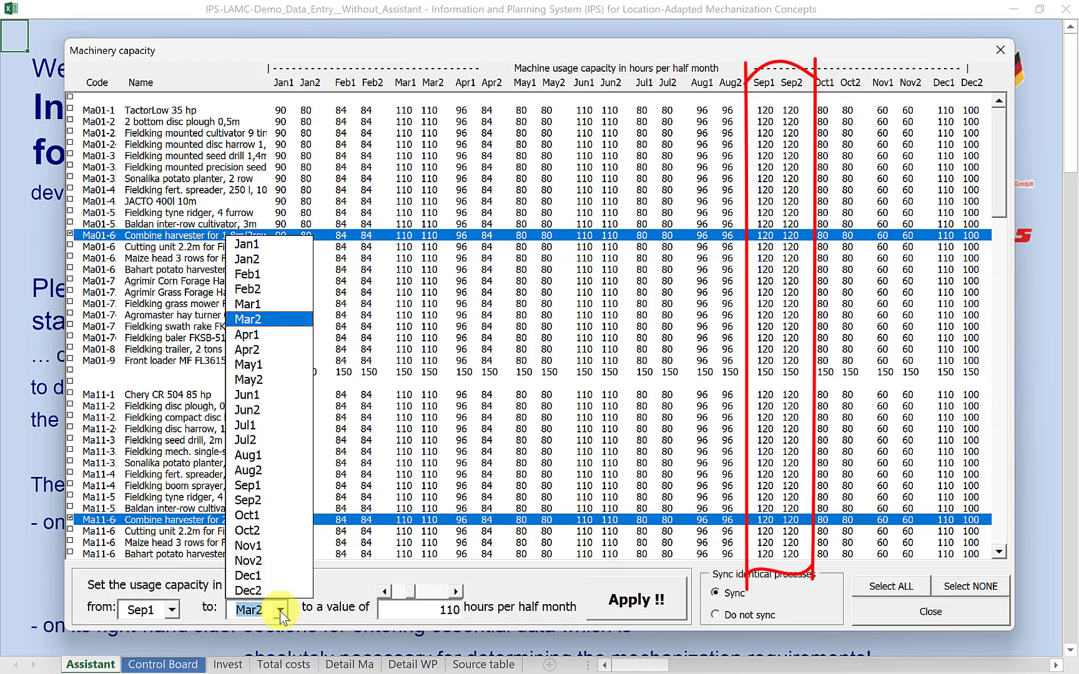
click(284, 499)
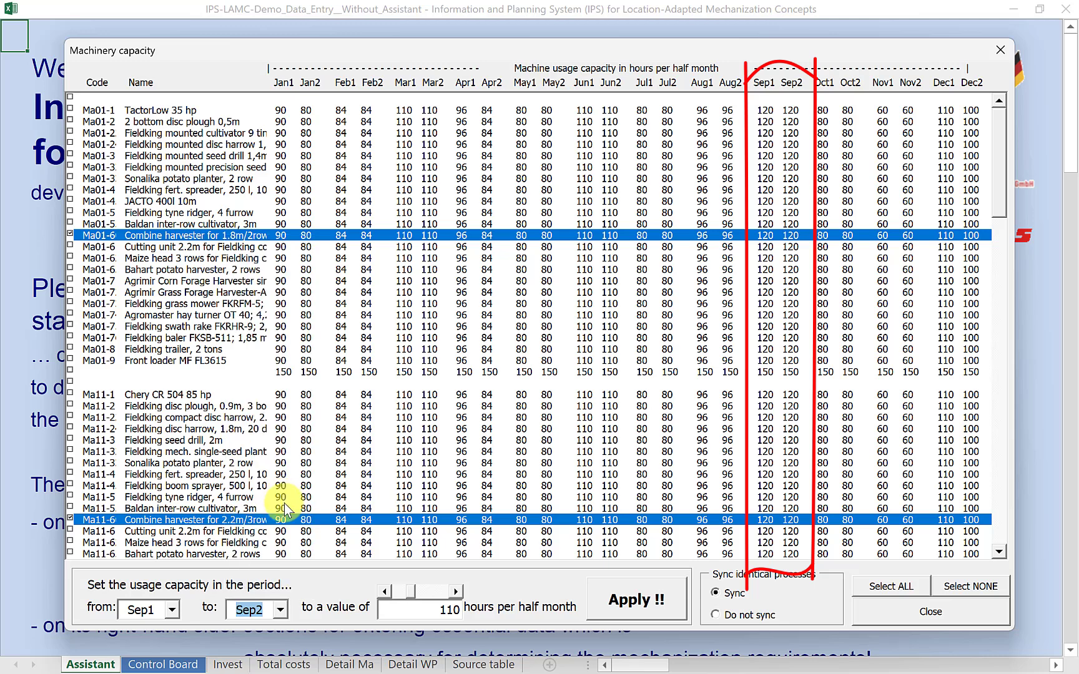
click(424, 618)
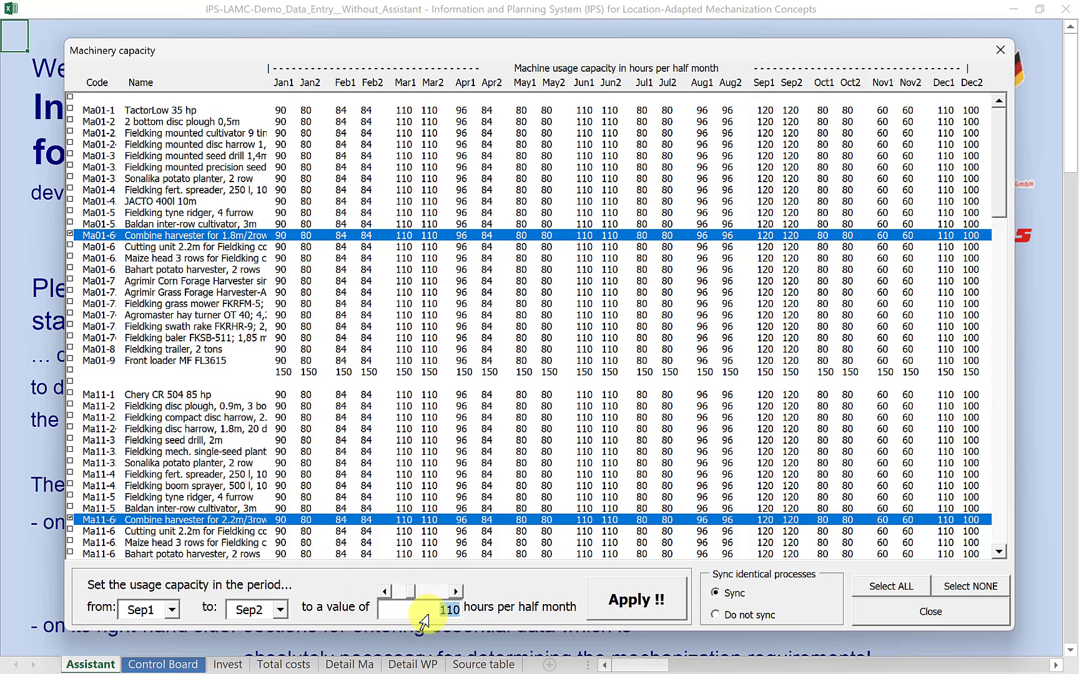
text(90)
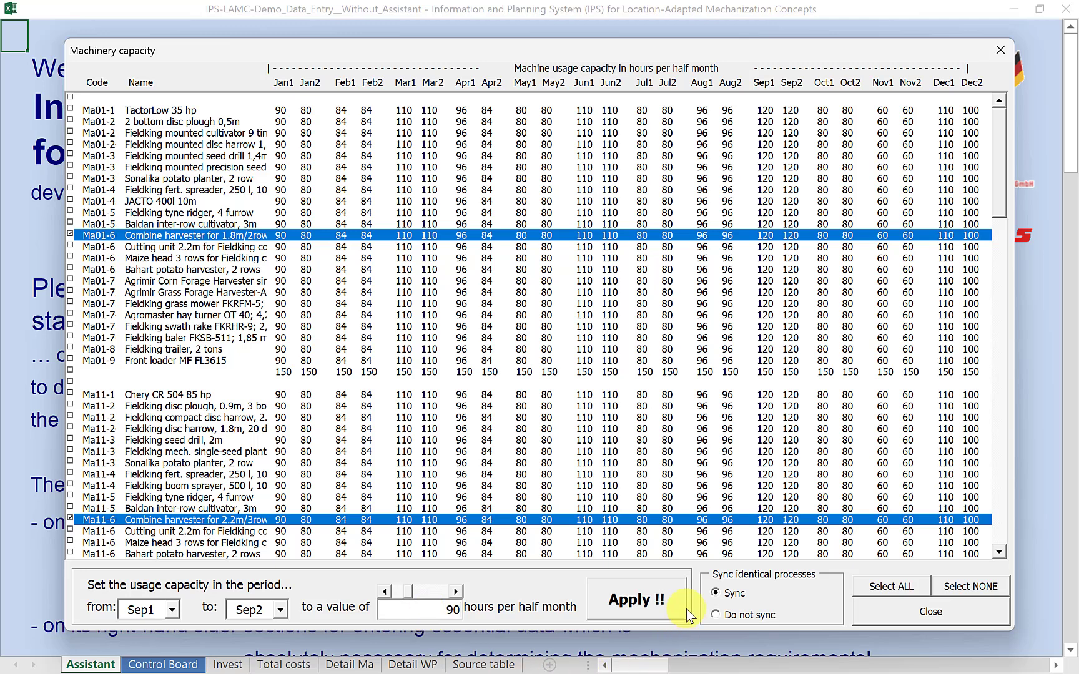
click(638, 601)
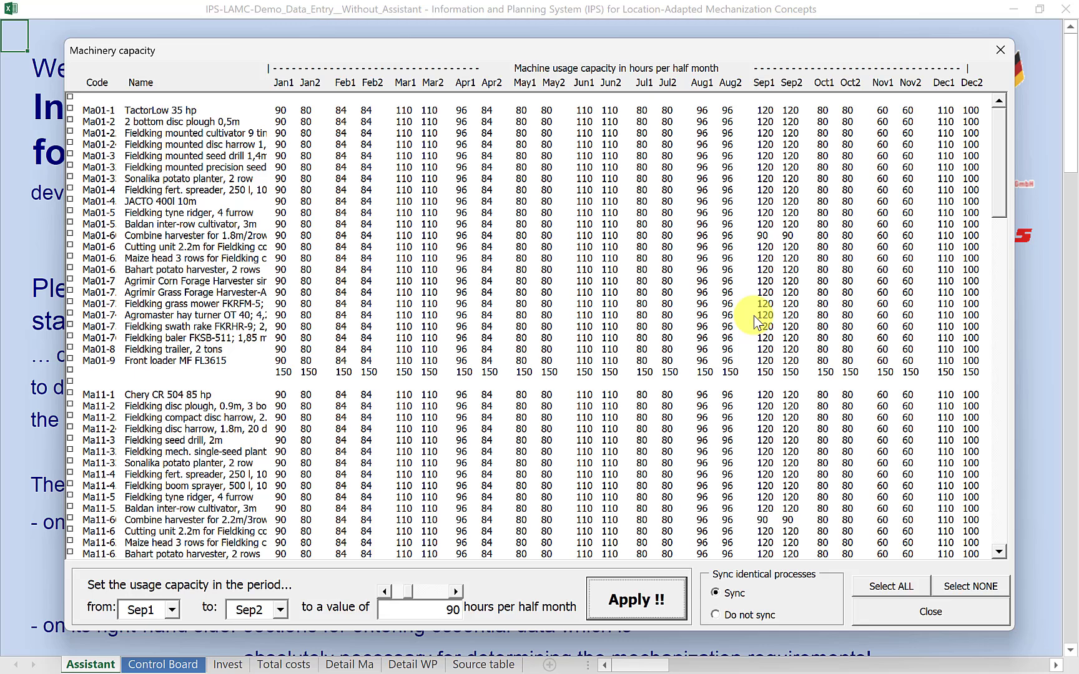
click(924, 613)
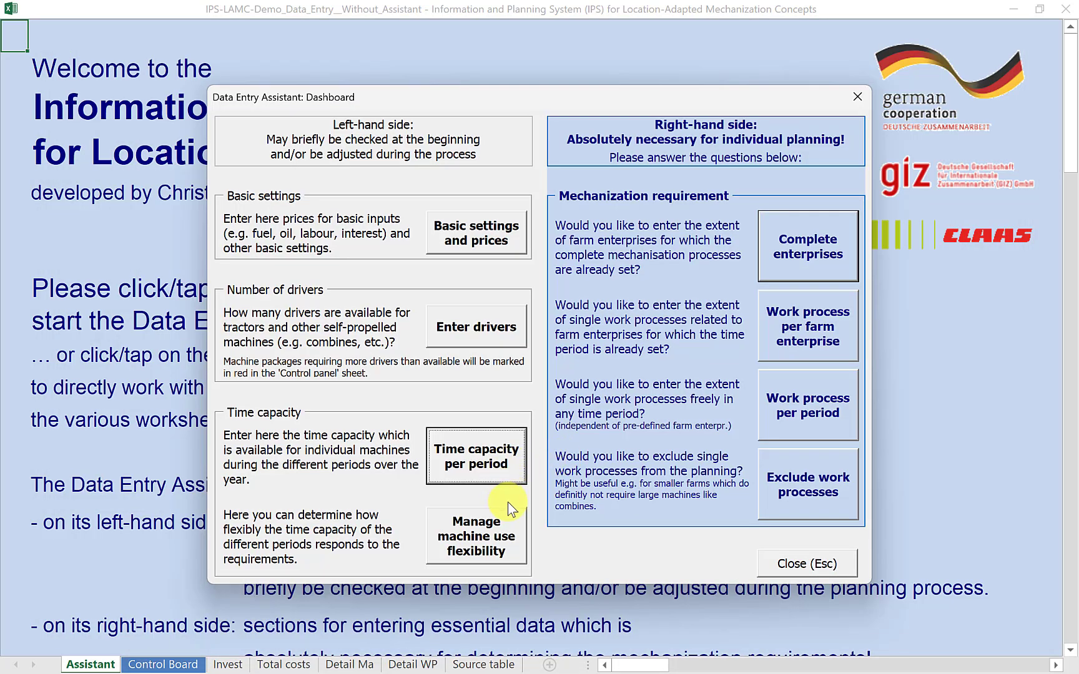
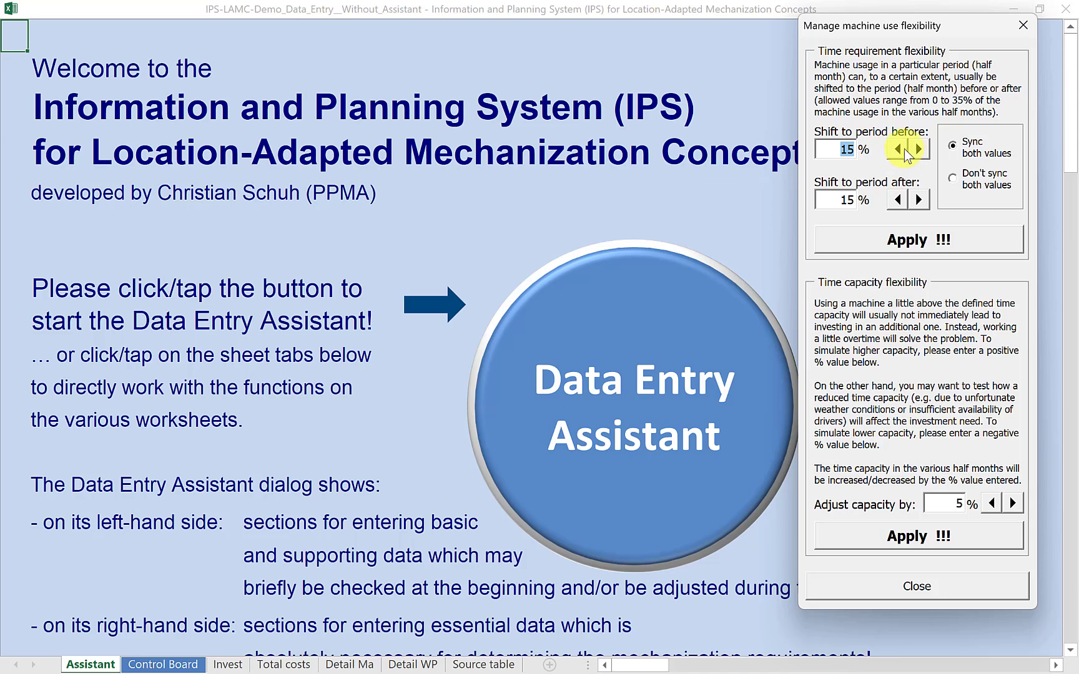
Set the synced time requirement shifts to the periods before and after to 20% and apply them.
click(843, 151)
key(BackSpace)
key(BackSpace)
text(17)
click(919, 152)
click(920, 153)
click(920, 152)
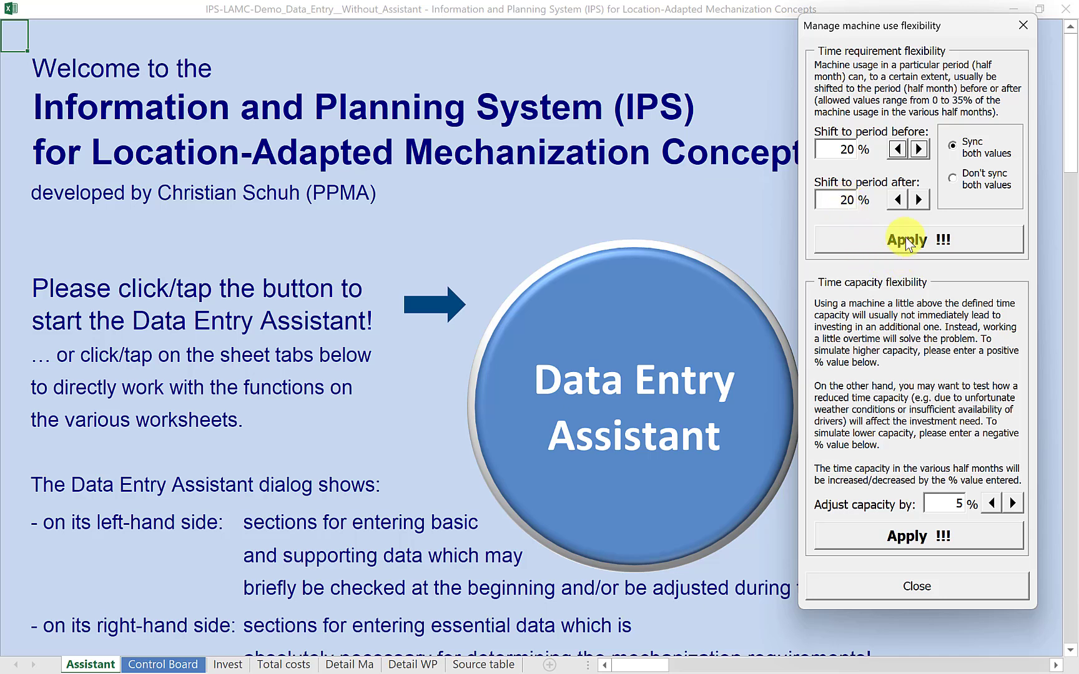
click(882, 241)
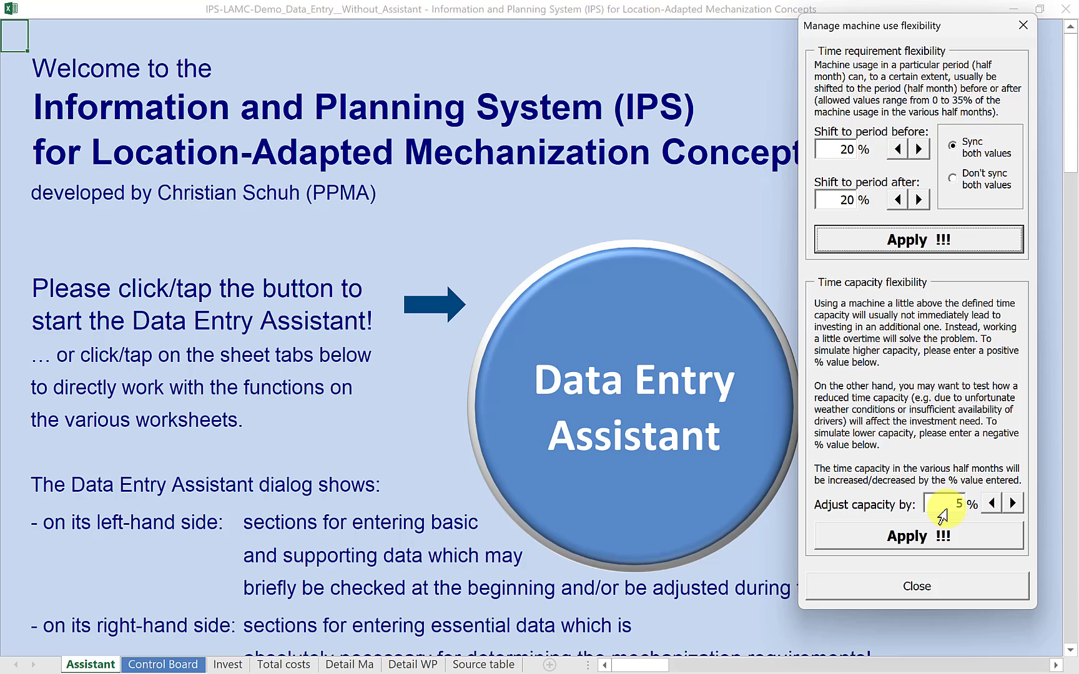
Set the time capacity adjustment to 7%.
click(991, 504)
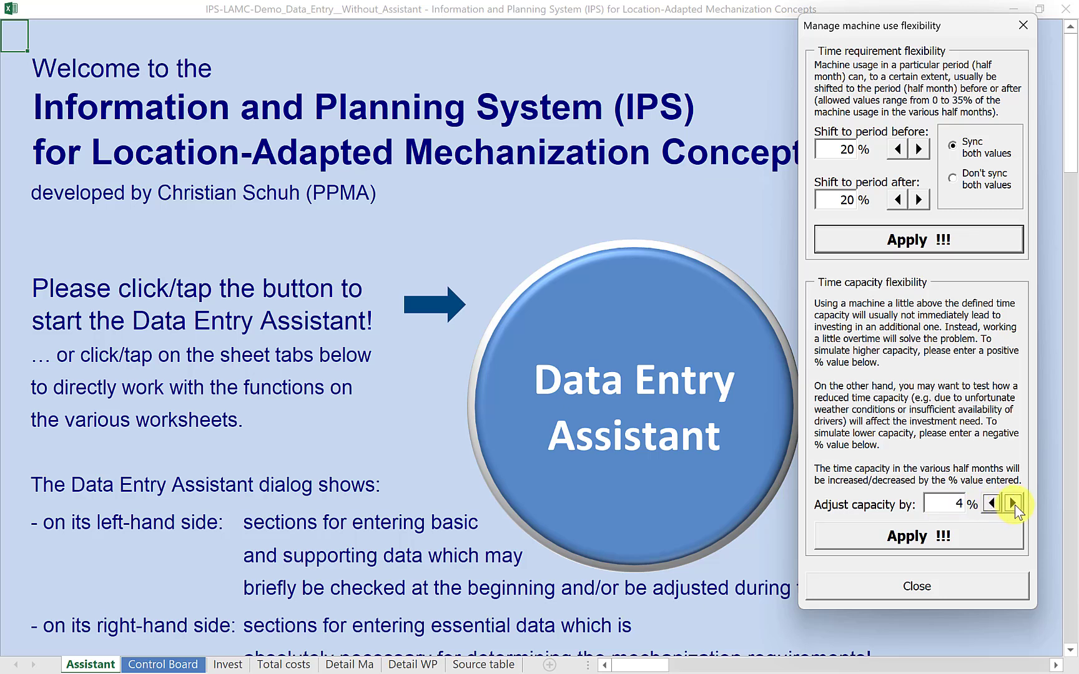
click(1014, 505)
click(1014, 505)
click(1014, 505)
click(1015, 505)
click(991, 505)
Set the synced shifts to the periods before and after to 15% and apply them.
click(815, 159)
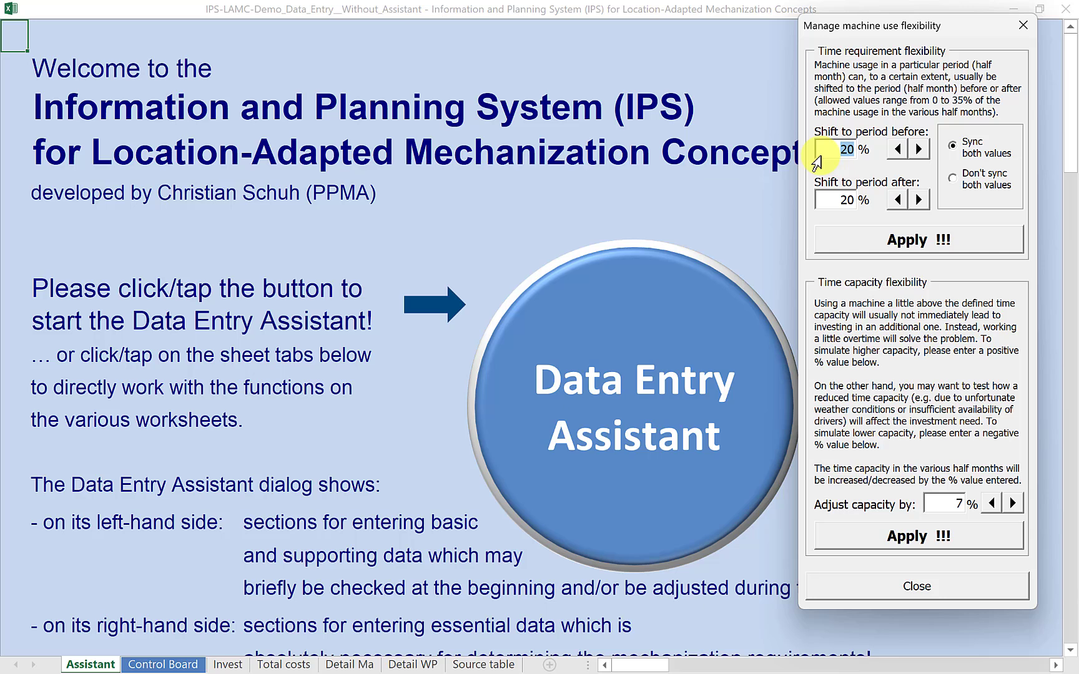
text(15)
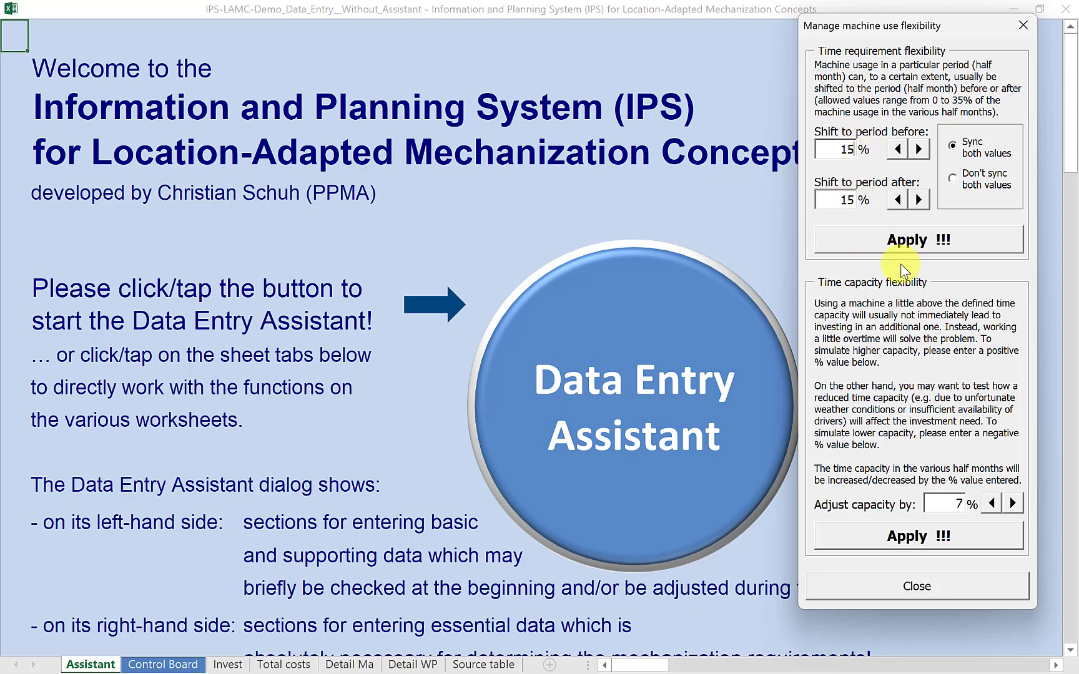
click(907, 238)
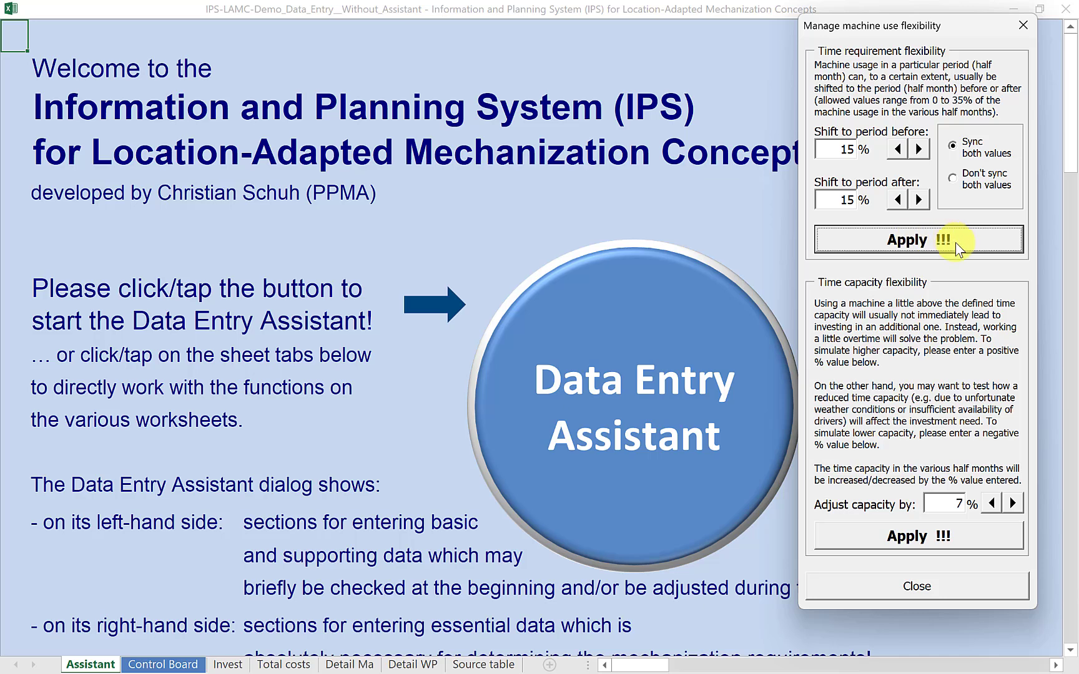
Set the time capacity adjustment to 10%, apply the flexibility settings and close the dialog.
click(940, 510)
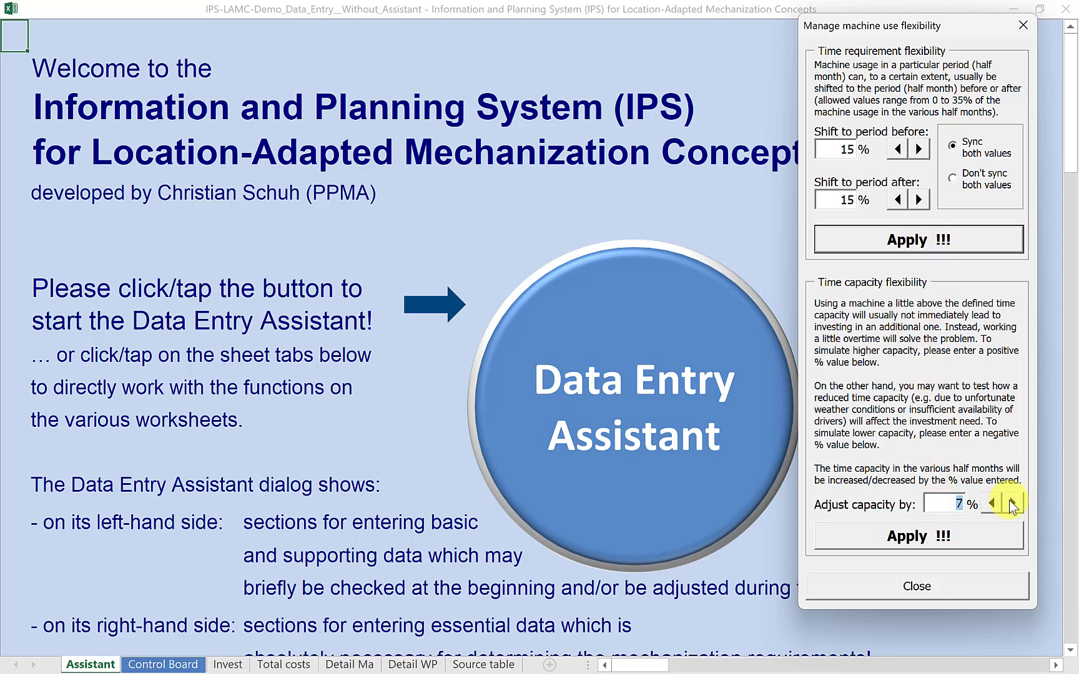
click(1011, 504)
click(1010, 504)
click(1011, 503)
click(899, 540)
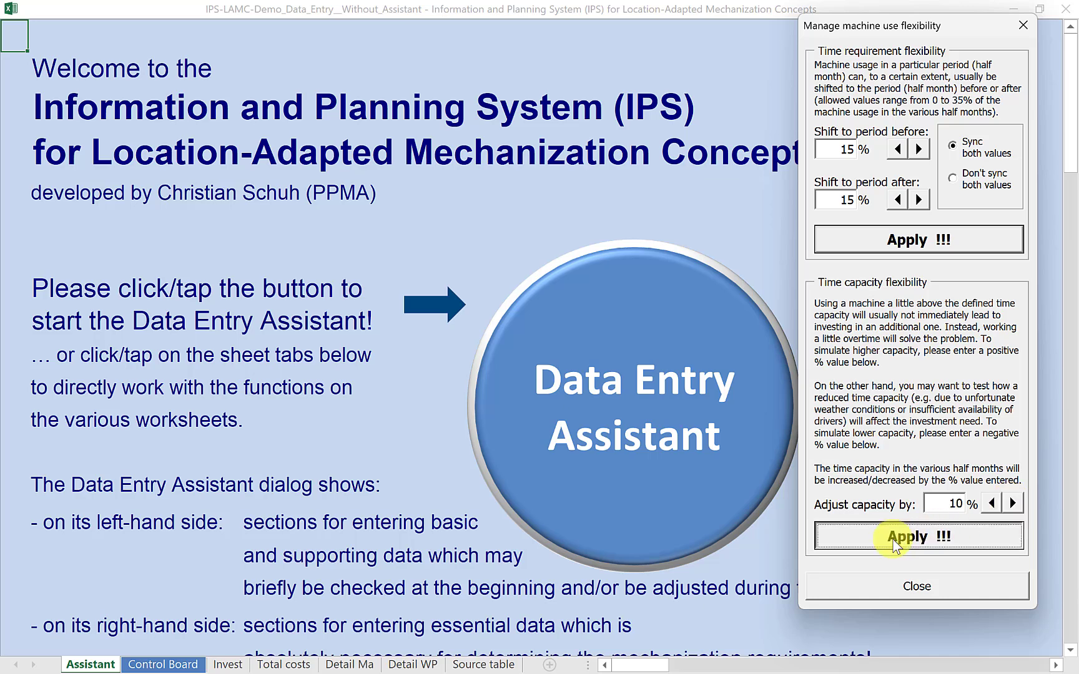
click(883, 245)
click(915, 588)
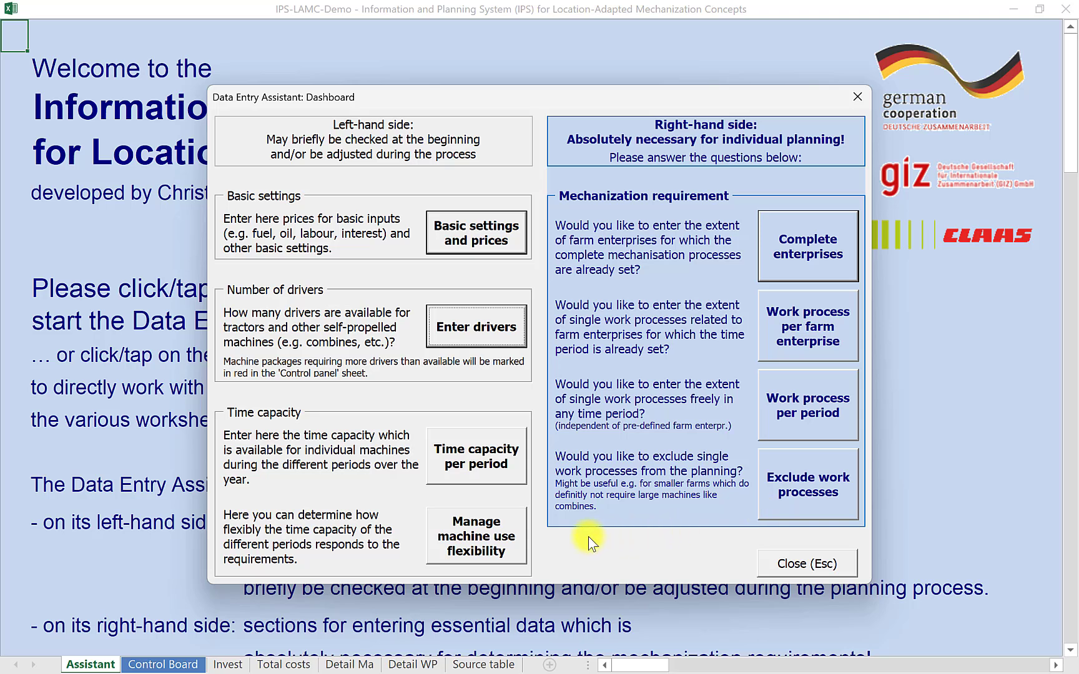
Close the Data Entry Assistant dashboard, reopen it from the Control Board sheet and dismiss it again.
click(783, 565)
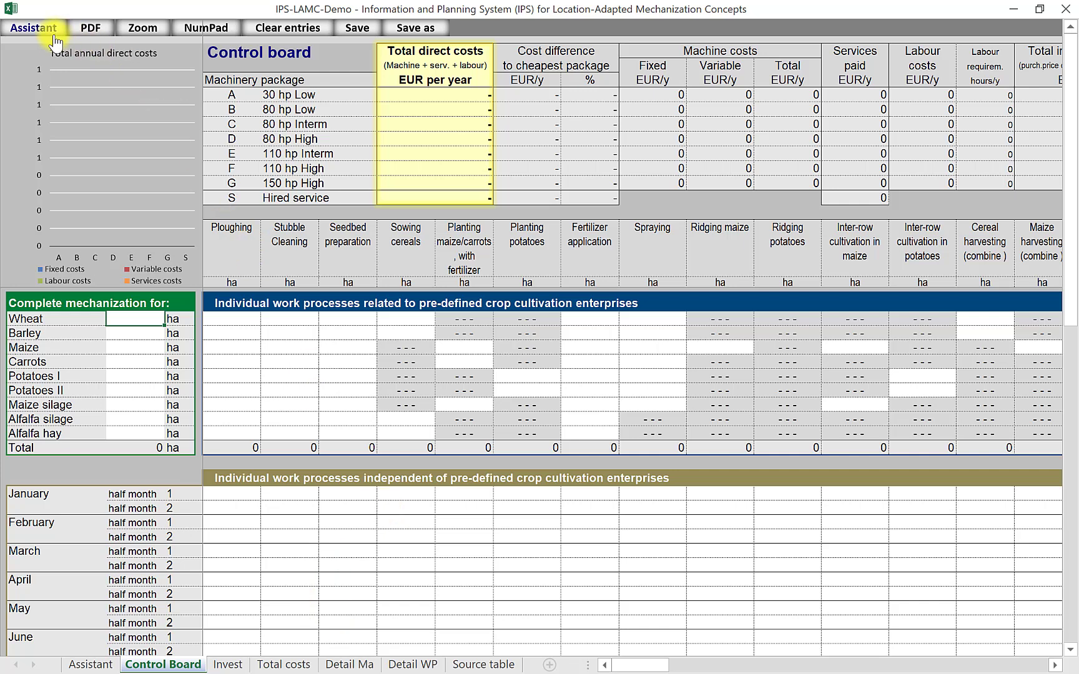
click(11, 35)
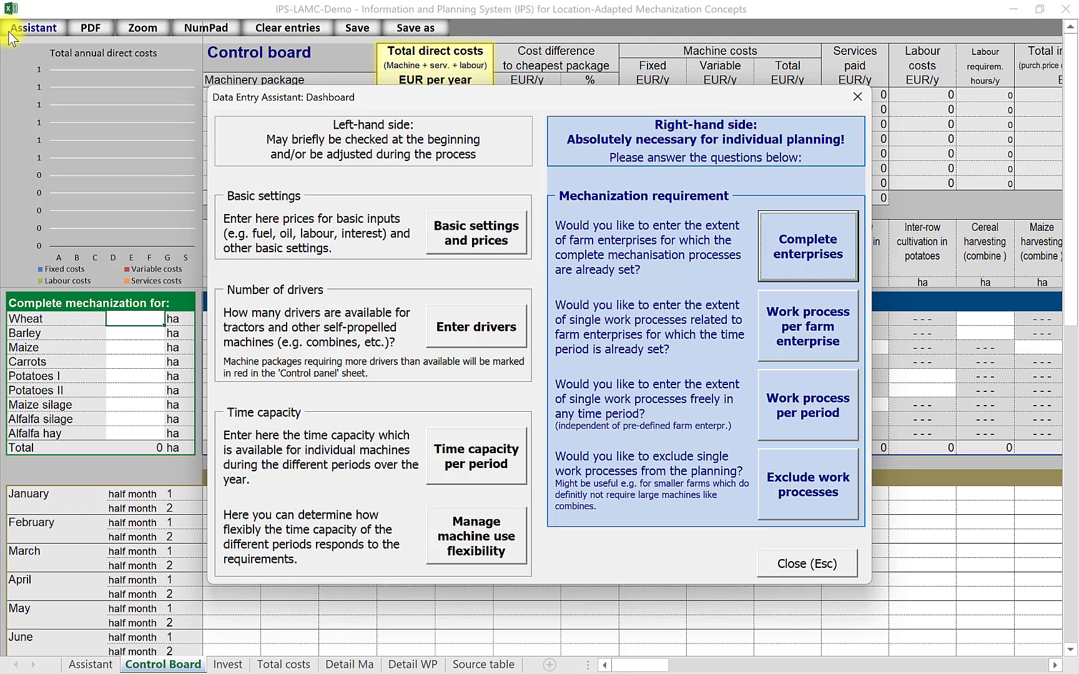
key(Escape)
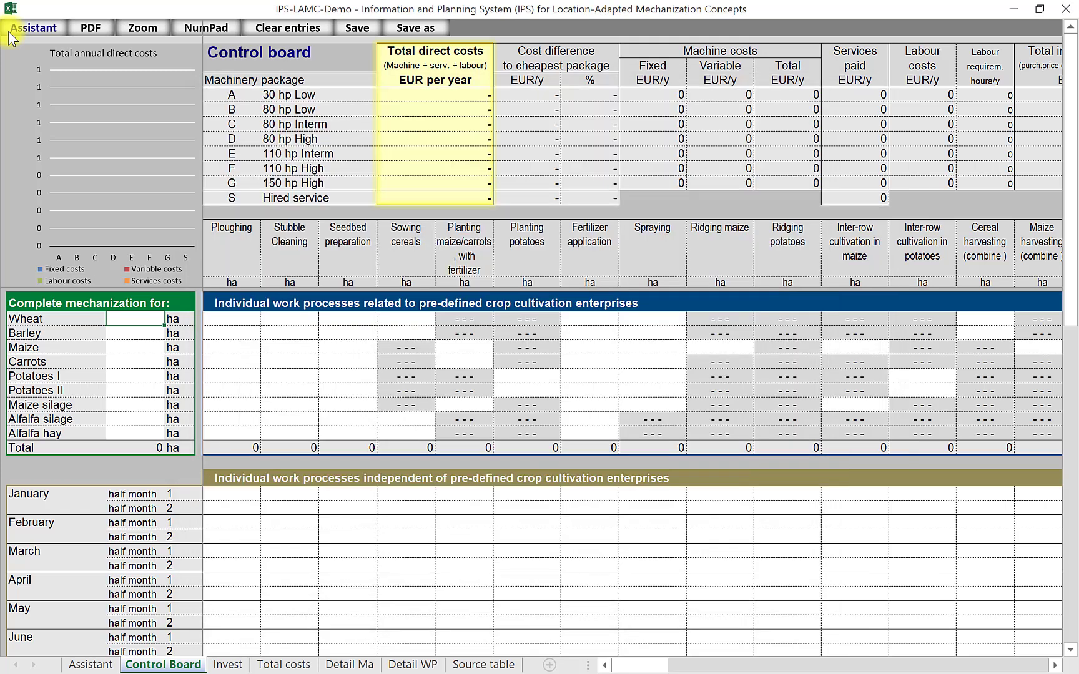